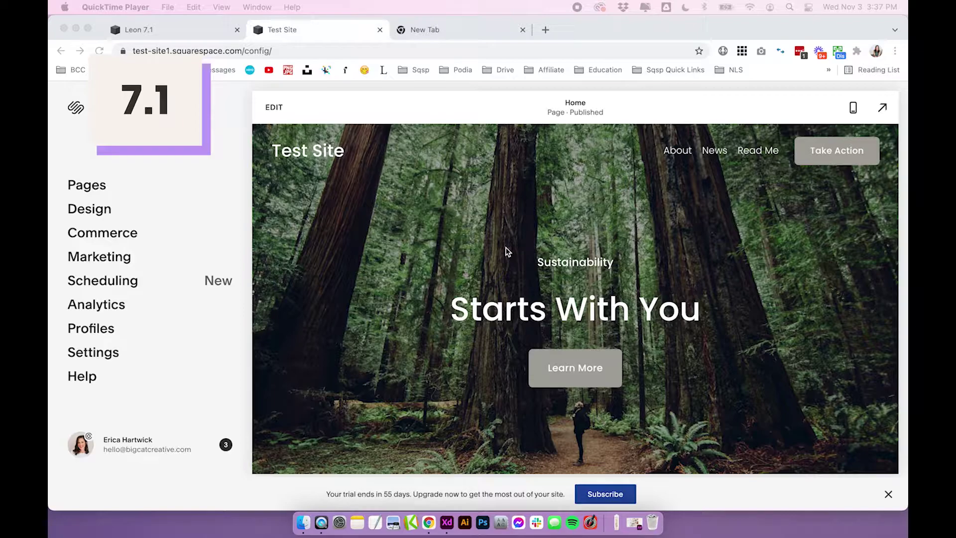
Bring Chrome to the front, showing the Test Site Home page preview with its 'Starts With You' hero.
{"action": "left_click", "coordinate": [506, 252]}
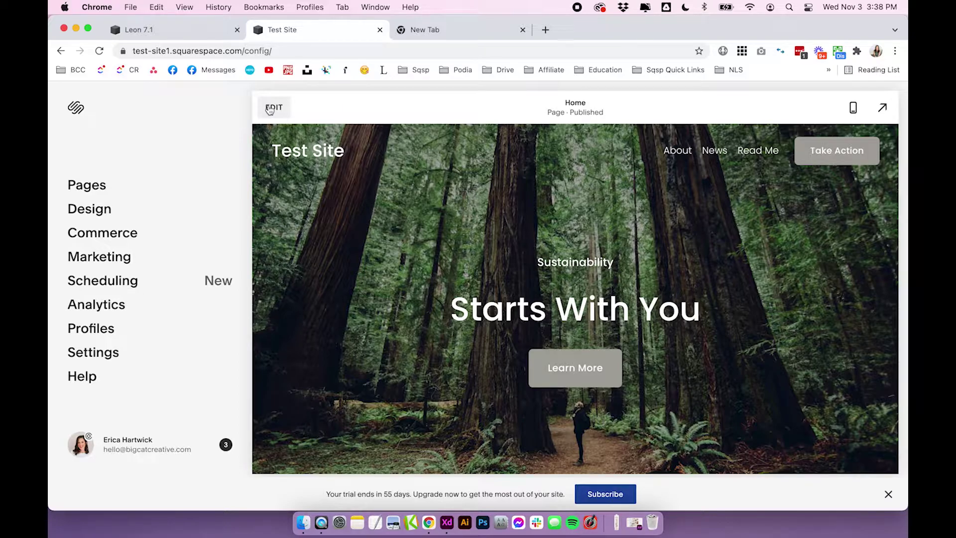
Edit the Home page and open the media library to replace the forest hero's background image.
{"action": "left_click", "coordinate": [270, 108]}
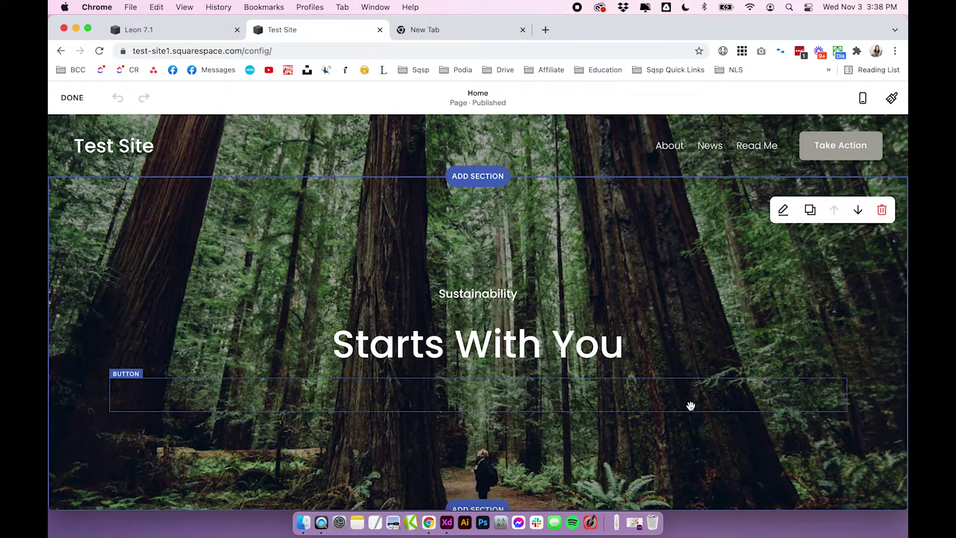
{"action": "scroll", "coordinate": [731, 352], "scroll_direction": "down", "scroll_amount": 3}
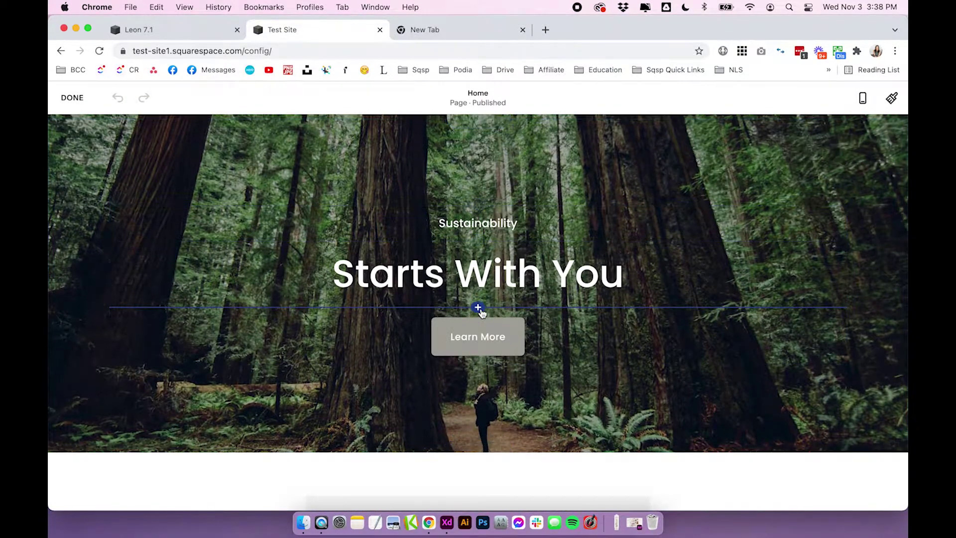
{"action": "scroll", "coordinate": [704, 321], "scroll_direction": "up", "scroll_amount": 3}
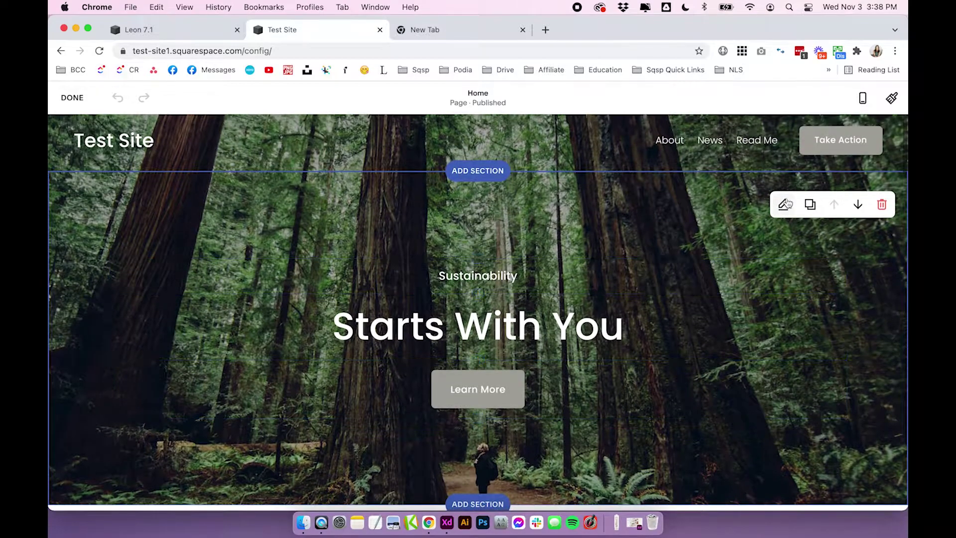
{"action": "left_click", "coordinate": [787, 204]}
{"action": "left_click", "coordinate": [778, 217]}
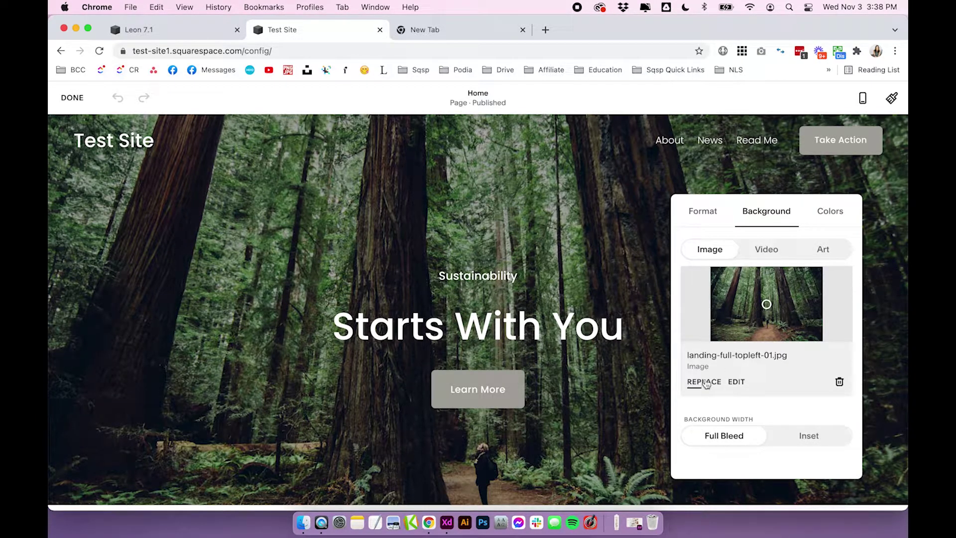
{"action": "left_click", "coordinate": [705, 382]}
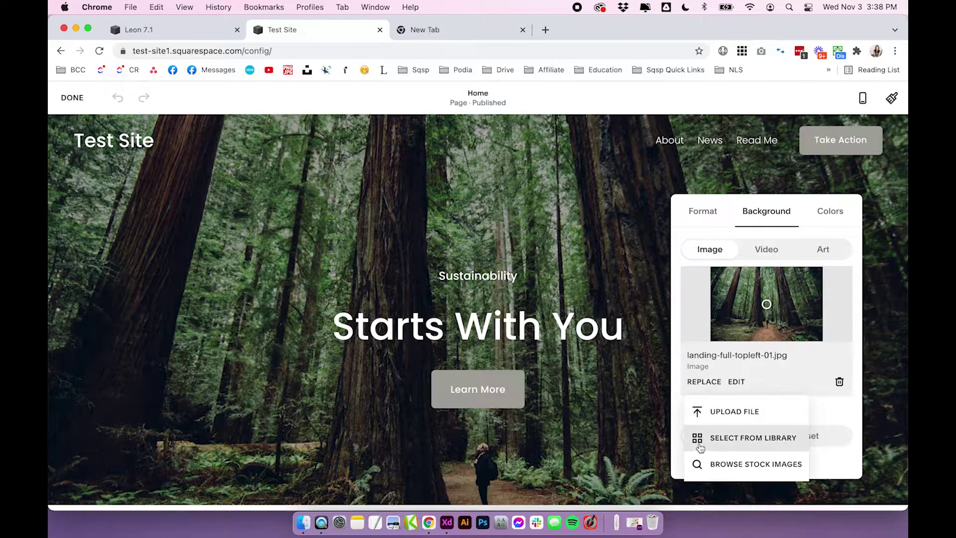
{"action": "left_click", "coordinate": [752, 440]}
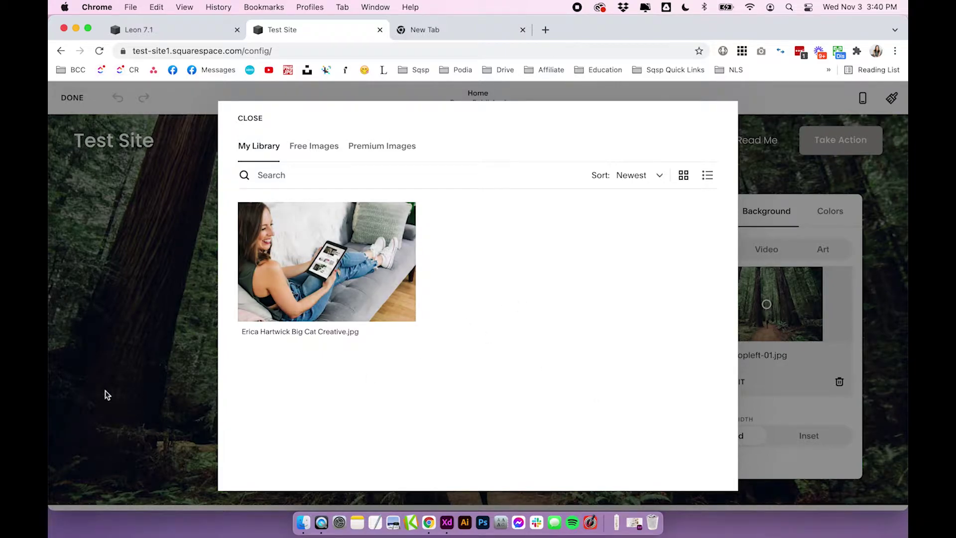
Close the library and insert an image block below the hero section.
{"action": "left_click", "coordinate": [115, 348]}
{"action": "left_click", "coordinate": [214, 301]}
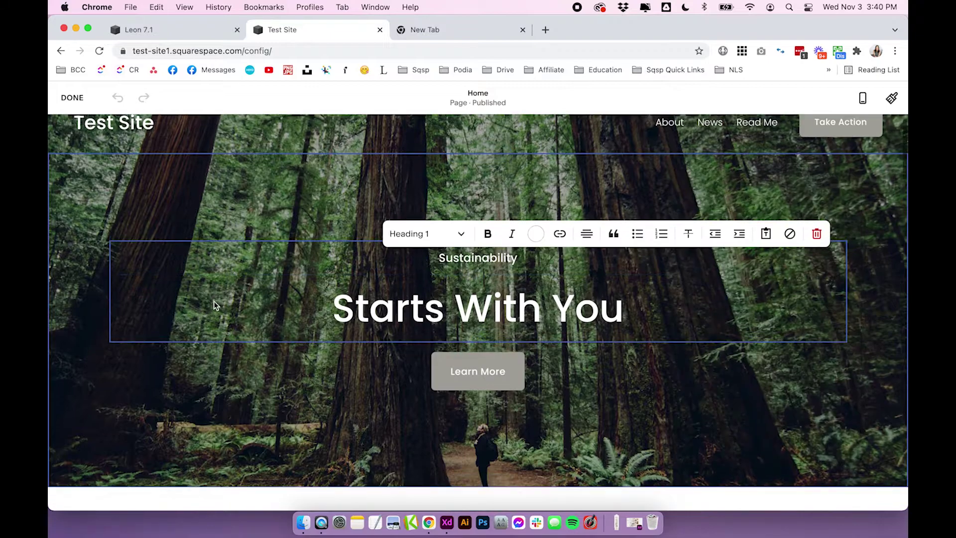
{"action": "scroll", "coordinate": [229, 361], "scroll_direction": "down", "scroll_amount": 2}
{"action": "left_click", "coordinate": [481, 292]}
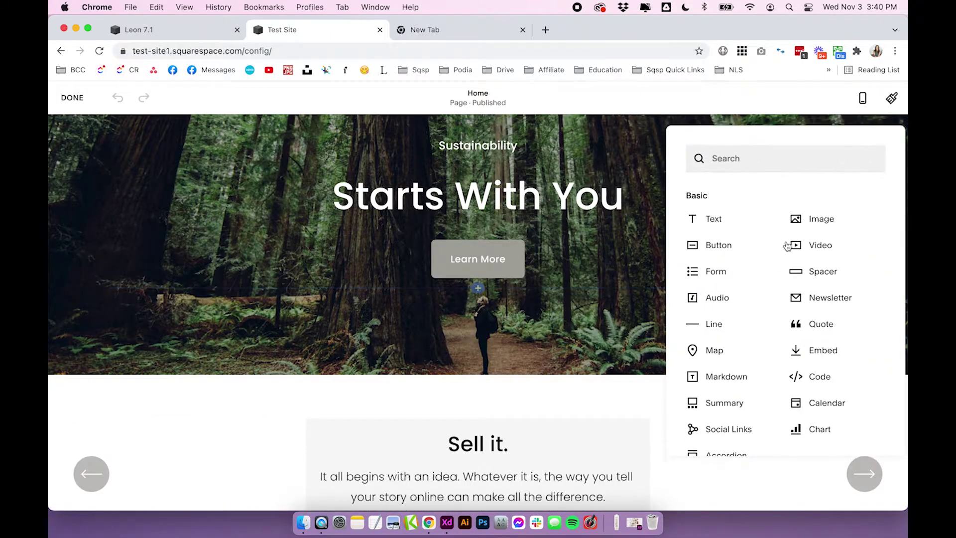
{"action": "left_click", "coordinate": [818, 220]}
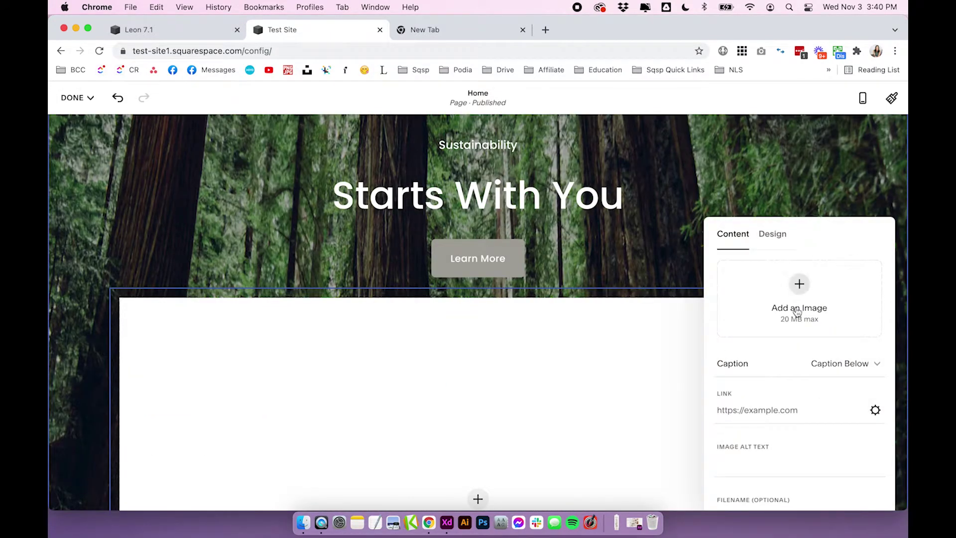
Fill the new image block with the sofa photo from the library.
{"action": "left_click", "coordinate": [800, 285]}
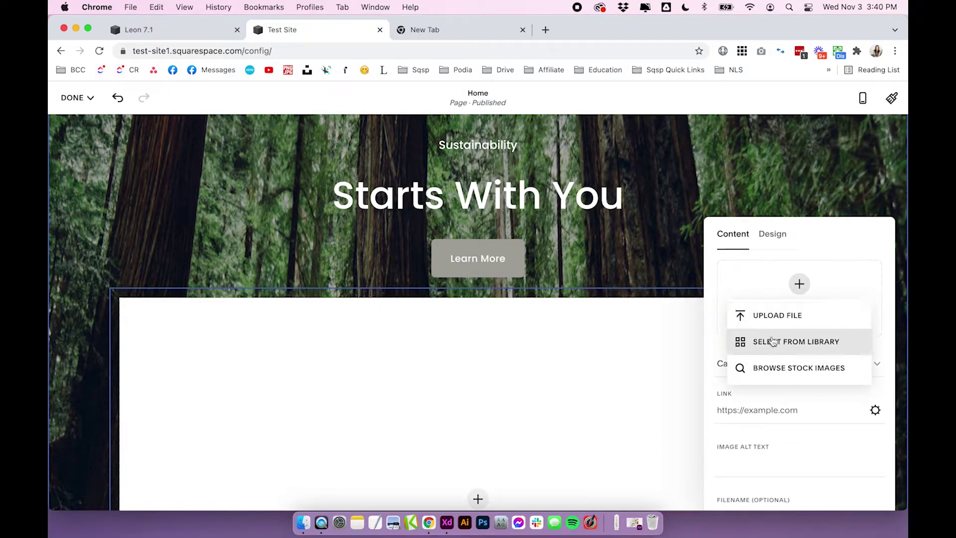
{"action": "left_click", "coordinate": [771, 342]}
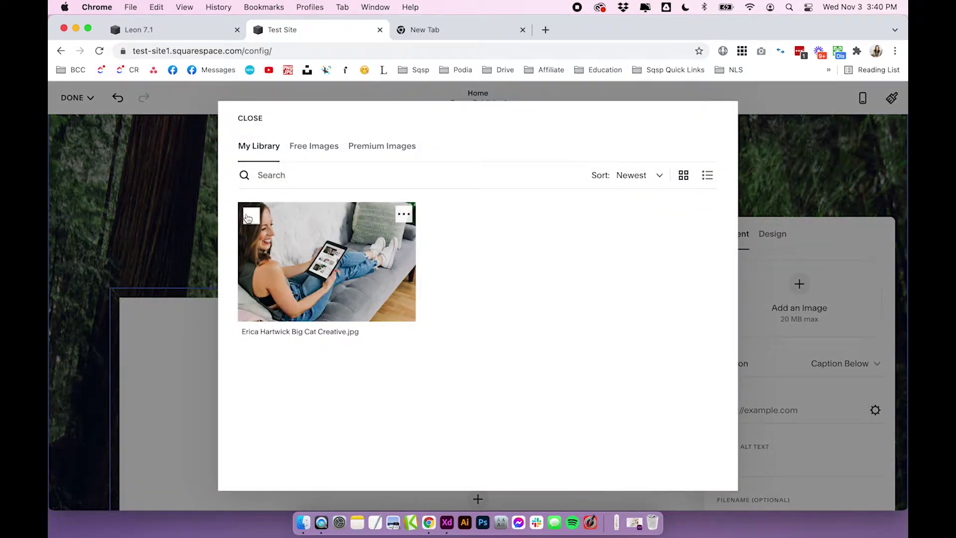
{"action": "left_click", "coordinate": [251, 215]}
{"action": "left_click", "coordinate": [698, 471]}
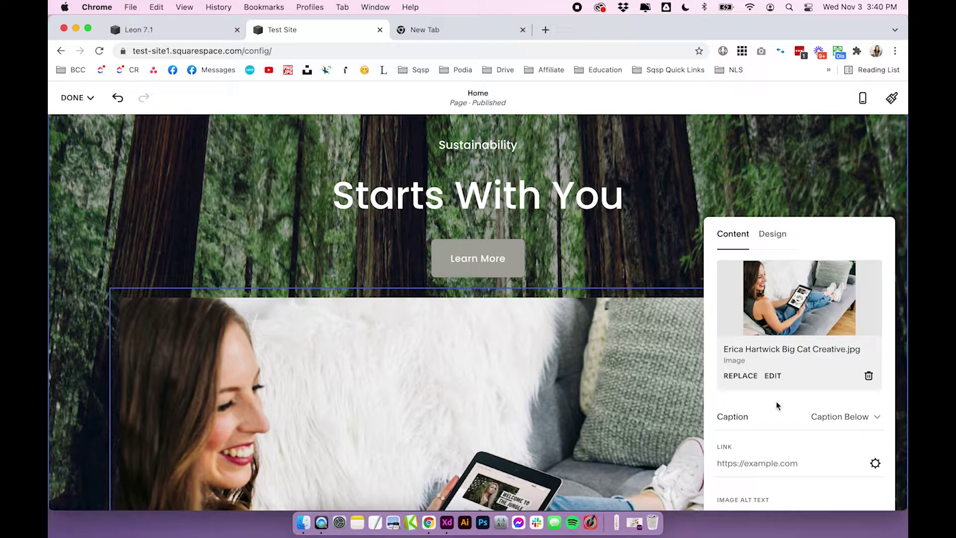
Reopen the library from the image block's Replace option and tick the sofa photo.
{"action": "left_click", "coordinate": [752, 381]}
{"action": "left_click", "coordinate": [767, 431]}
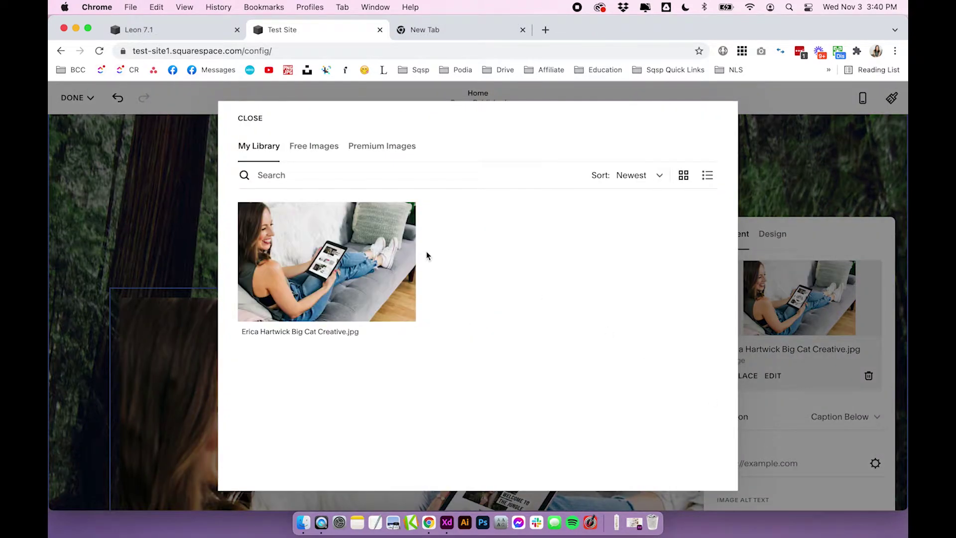
{"action": "left_click", "coordinate": [309, 175]}
{"action": "mouse_move", "coordinate": [401, 249]}
{"action": "left_click", "coordinate": [252, 218]}
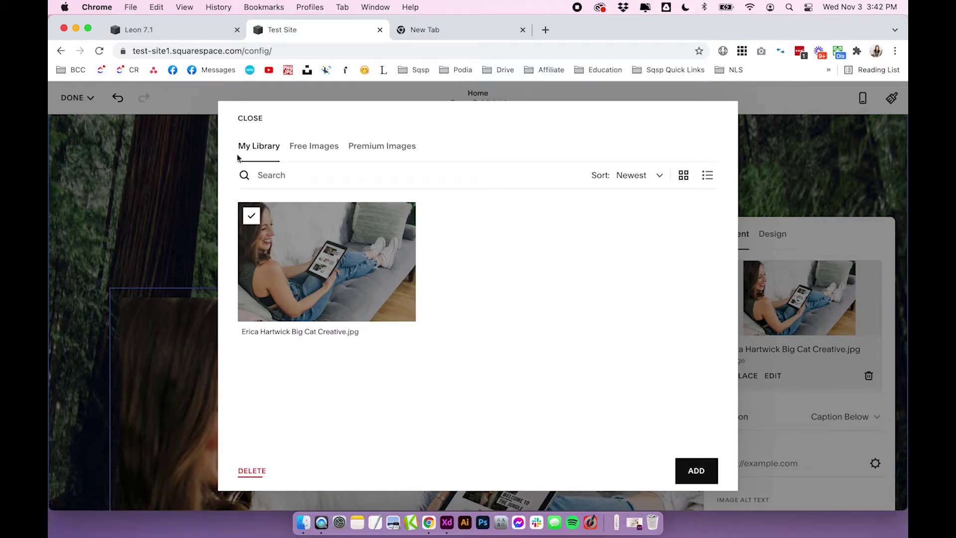
Untick the sofa photo, browse Free Images and Premium Images, then return to My Library.
{"action": "left_click", "coordinate": [249, 217]}
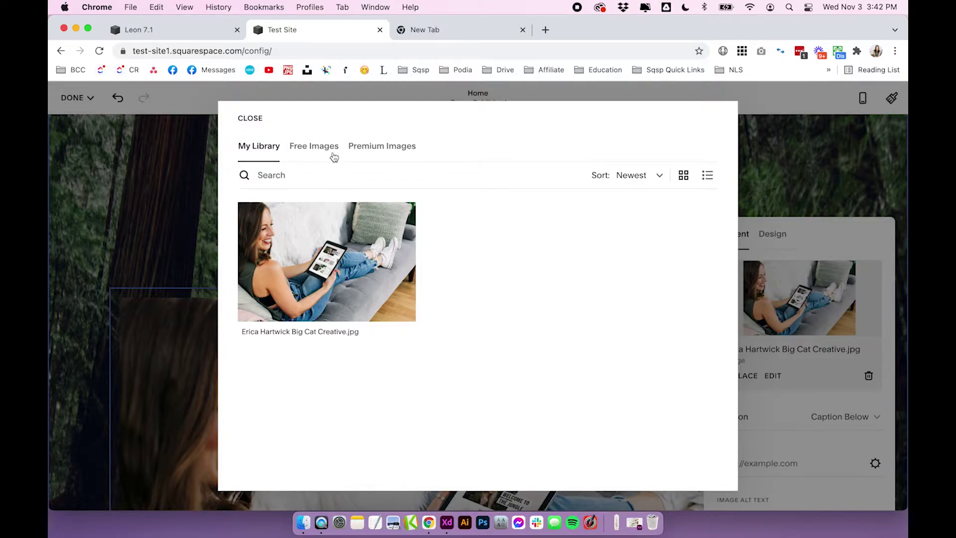
{"action": "left_click", "coordinate": [303, 149]}
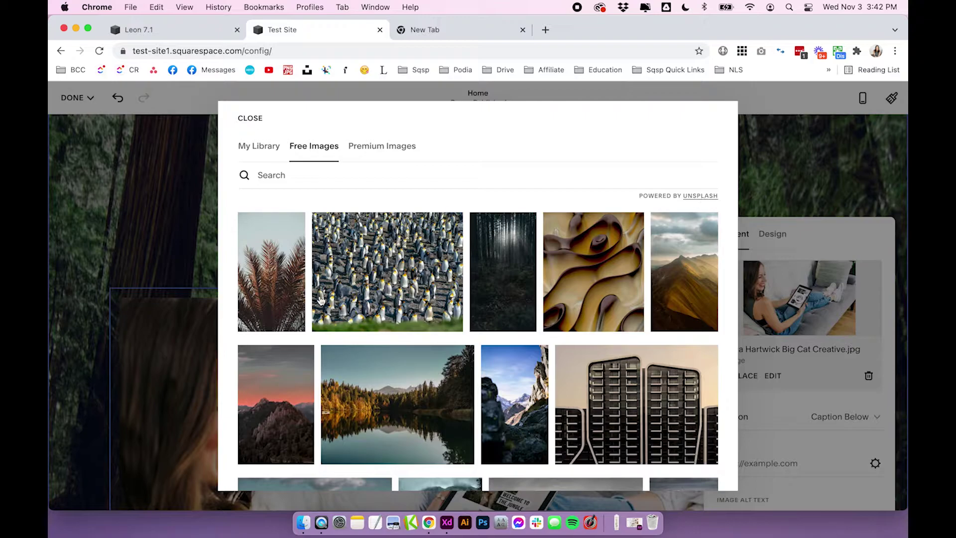
{"action": "scroll", "coordinate": [321, 302], "scroll_direction": "down", "scroll_amount": 10}
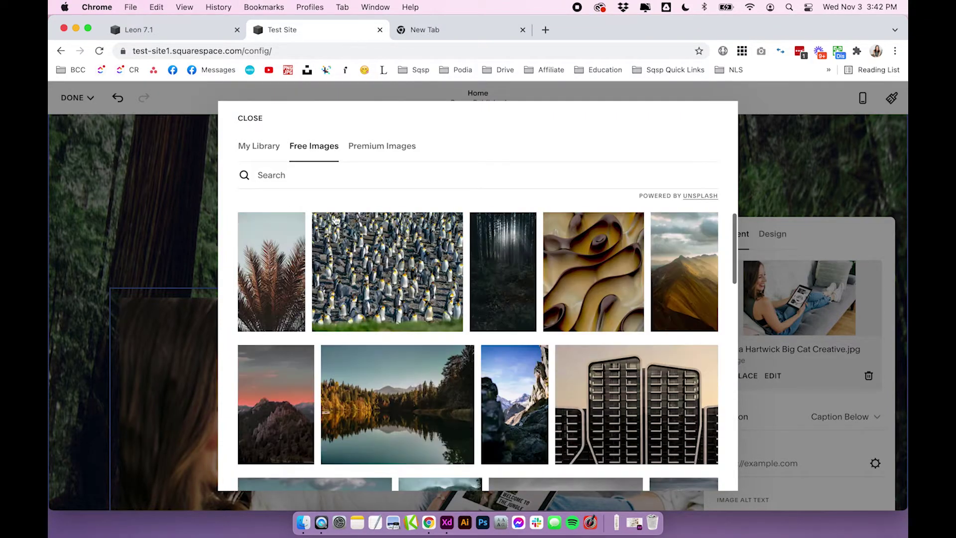
{"action": "left_click", "coordinate": [382, 147]}
{"action": "scroll", "coordinate": [548, 304], "scroll_direction": "down", "scroll_amount": 5}
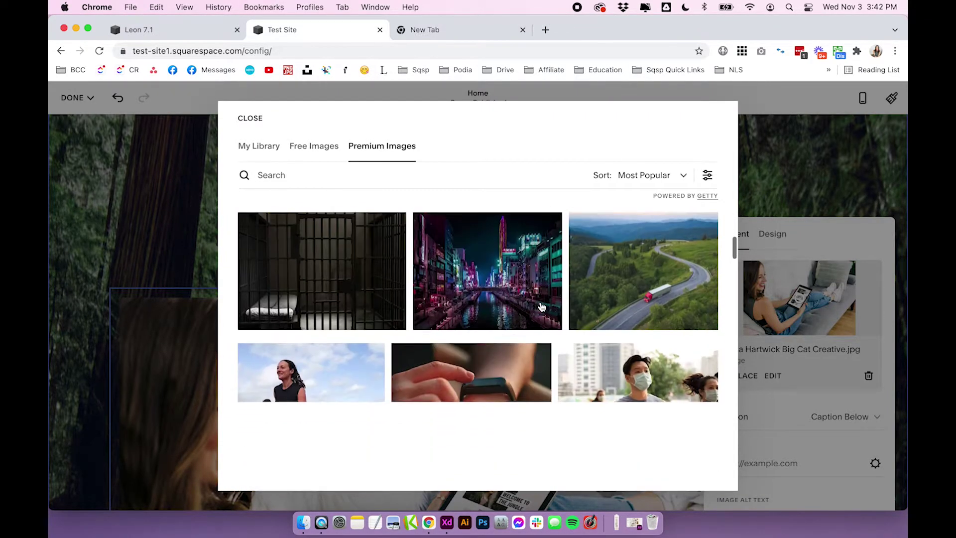
{"action": "scroll", "coordinate": [622, 249], "scroll_direction": "up", "scroll_amount": 5}
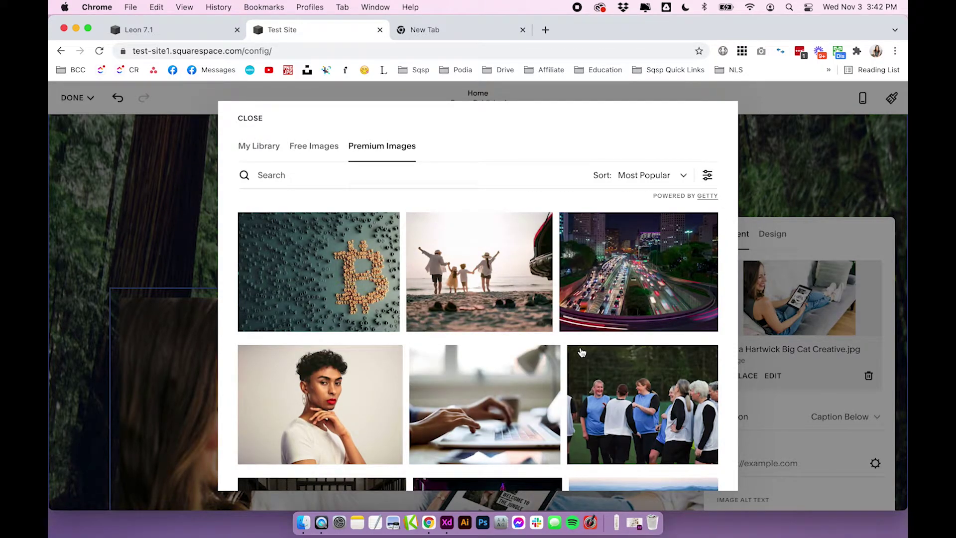
{"action": "left_click", "coordinate": [260, 147]}
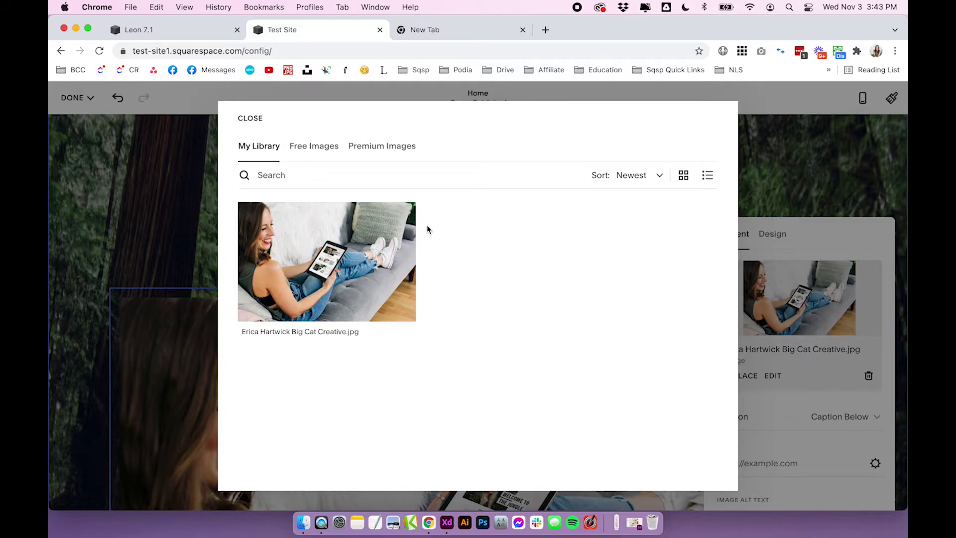
View the sofa photo's file details, select its file name, then close the details popup.
{"action": "left_click", "coordinate": [408, 215]}
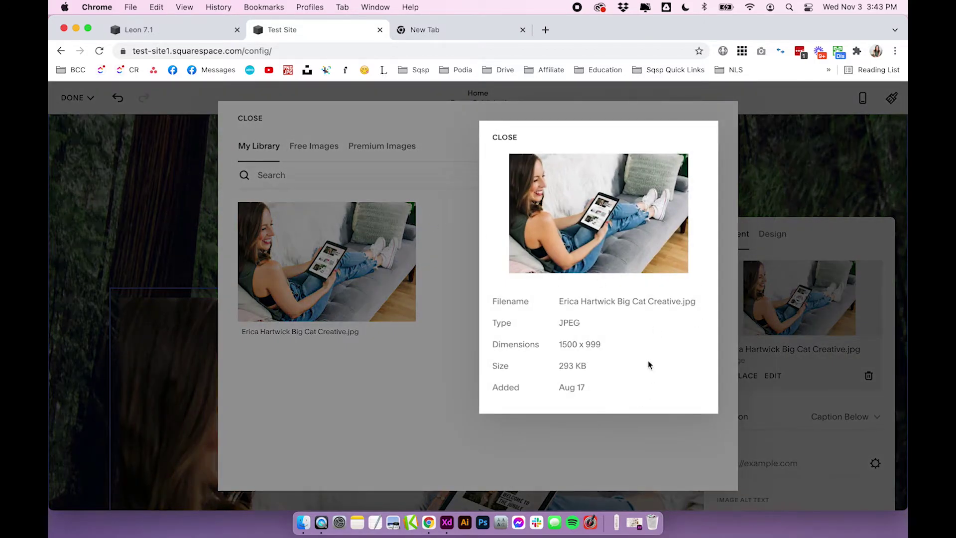
{"action": "left_click_drag", "start_coordinate": [560, 301], "coordinate": [621, 416]}
{"action": "left_click", "coordinate": [616, 381]}
{"action": "left_click_drag", "start_coordinate": [560, 301], "coordinate": [695, 301]}
{"action": "left_click", "coordinate": [690, 300]}
{"action": "triple_click", "coordinate": [649, 302]}
{"action": "left_click", "coordinate": [649, 302]}
{"action": "left_click", "coordinate": [450, 375]}
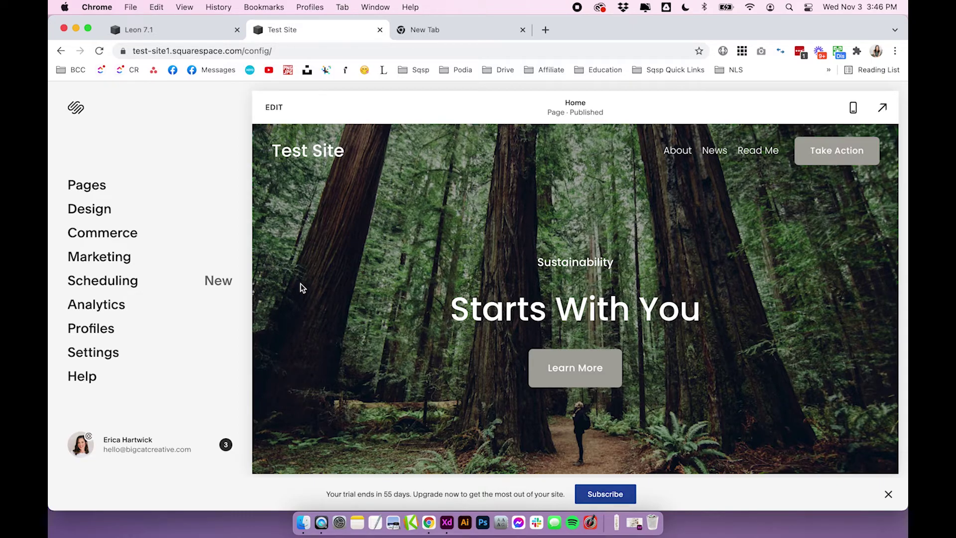
Return to editing the Home page and select the 'Starts With You' heading text.
{"action": "left_click", "coordinate": [97, 186]}
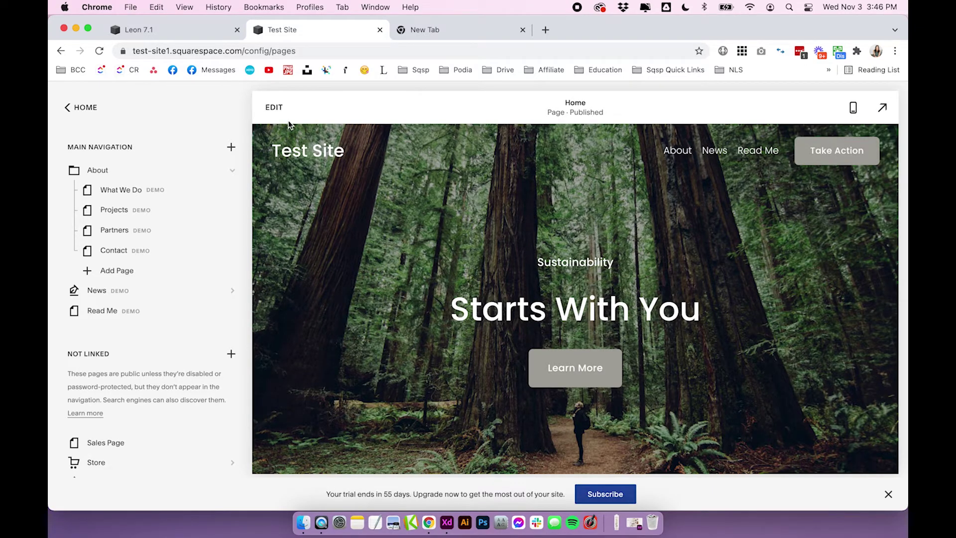
{"action": "left_click", "coordinate": [277, 108]}
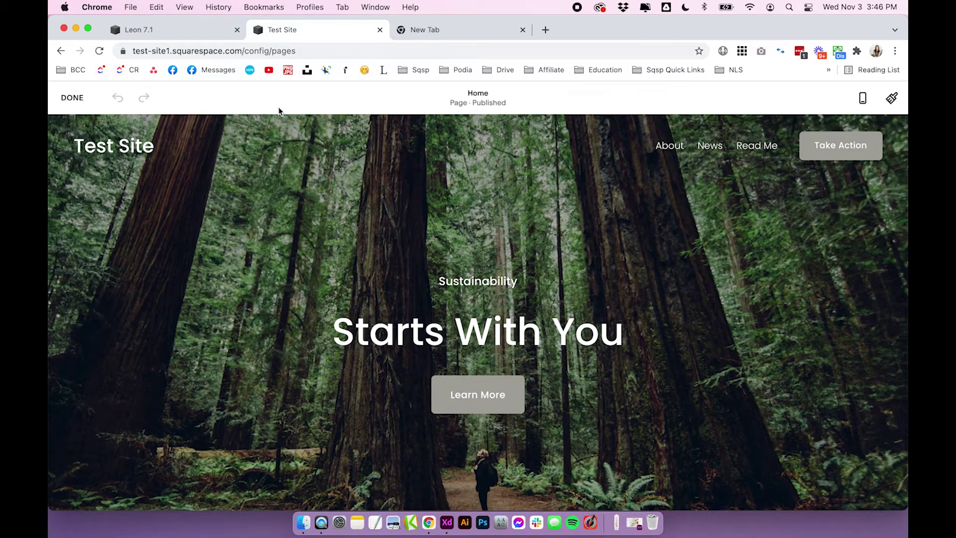
{"action": "triple_click", "coordinate": [496, 334]}
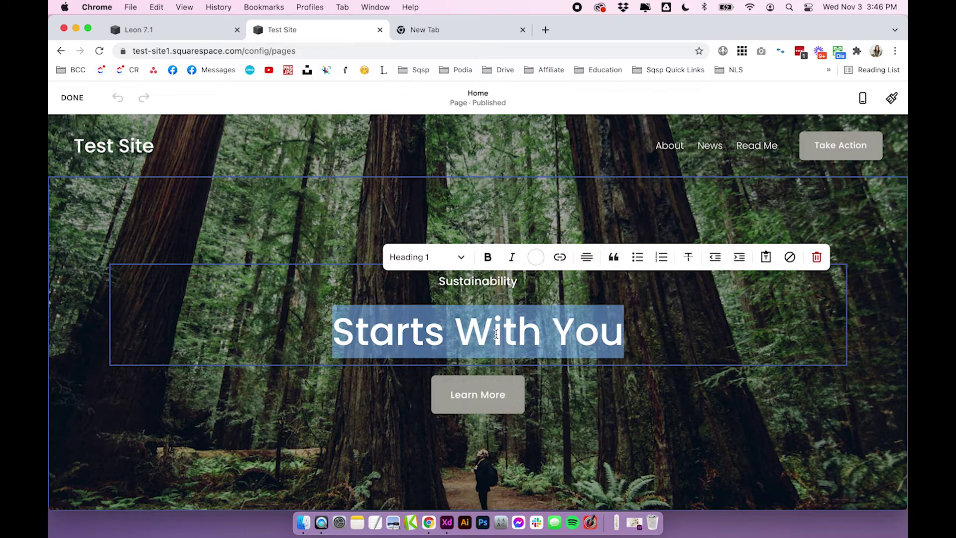
Explore the heading's Link Editor File option, then close it without adding a link.
{"action": "left_click", "coordinate": [561, 258]}
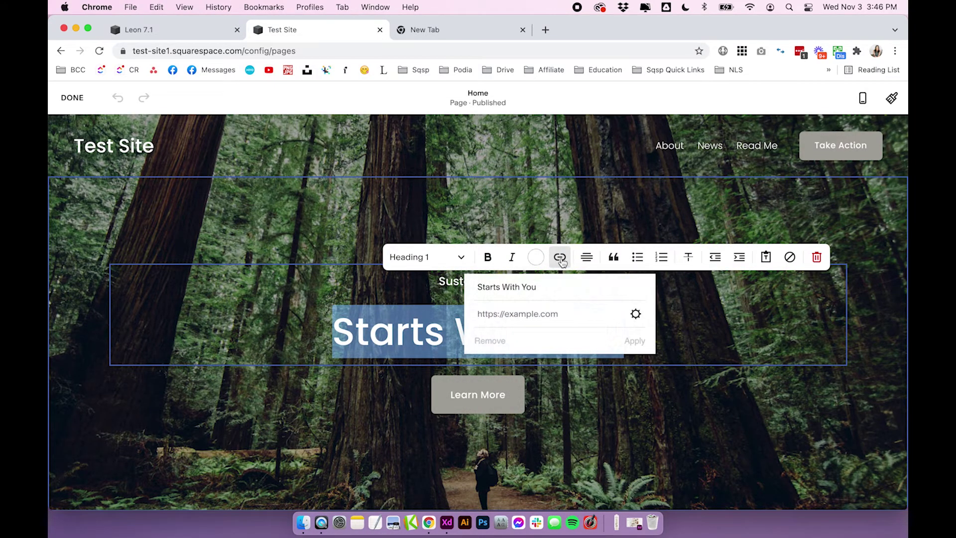
{"action": "left_click", "coordinate": [637, 315]}
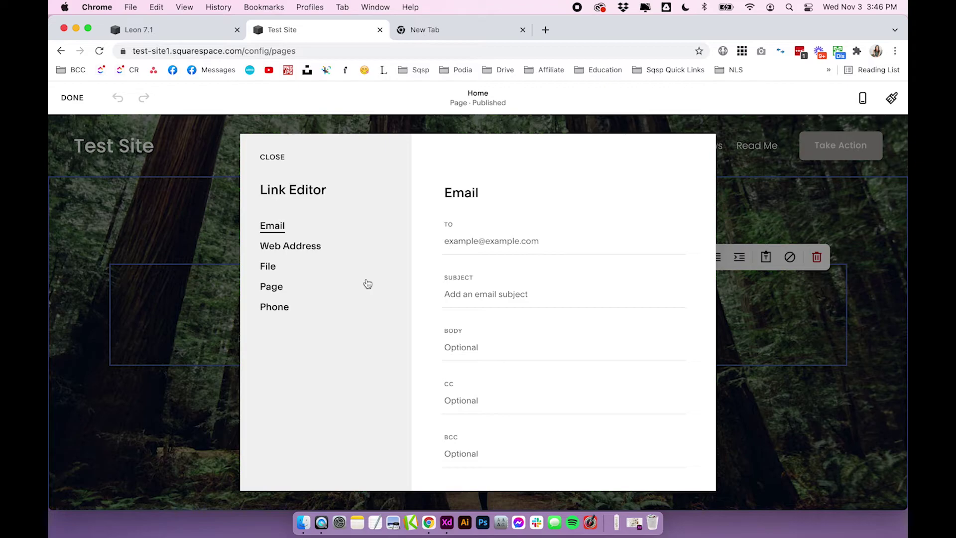
{"action": "left_click", "coordinate": [269, 273]}
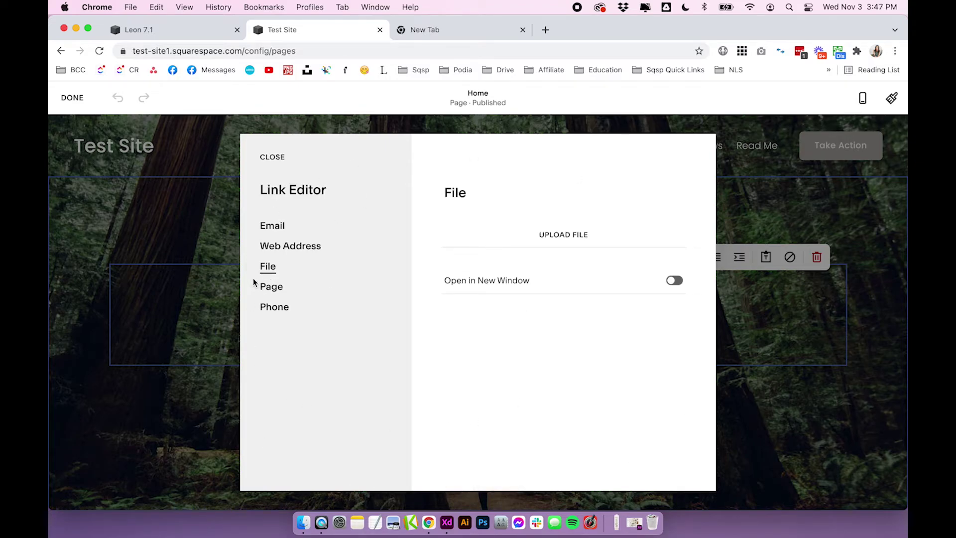
{"action": "left_click", "coordinate": [217, 313]}
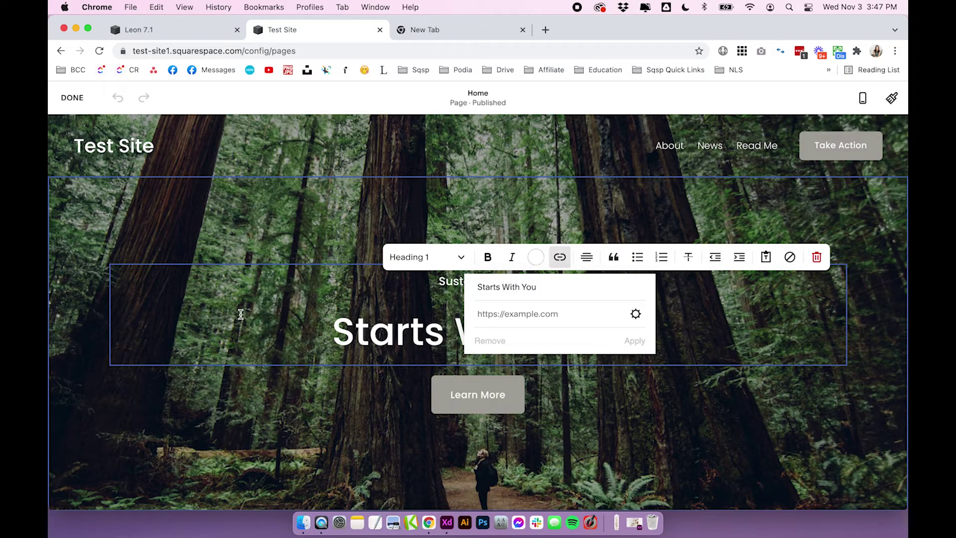
{"action": "left_click", "coordinate": [560, 398]}
Open the Learn More button's link options and switch to linking a File.
{"action": "double_click", "coordinate": [518, 393]}
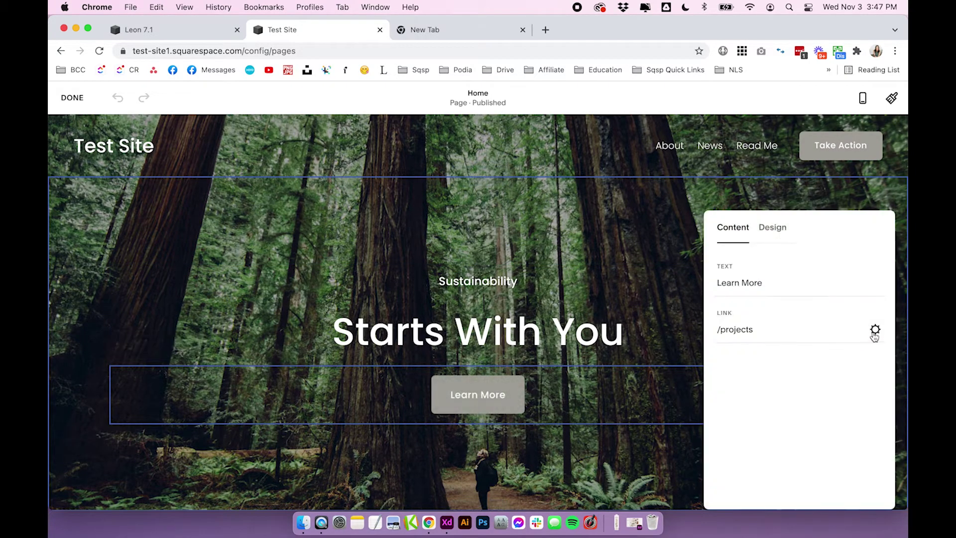
{"action": "left_click", "coordinate": [876, 330]}
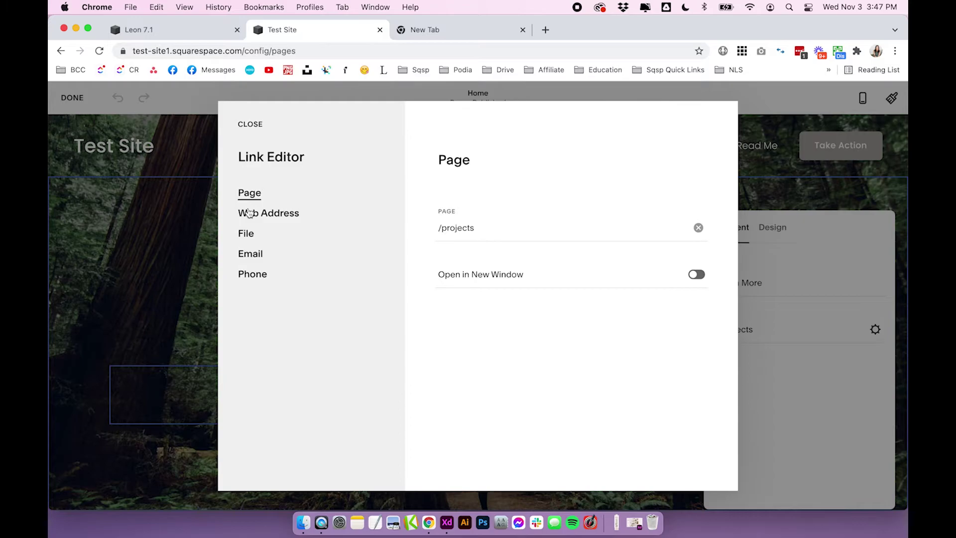
{"action": "left_click", "coordinate": [246, 234]}
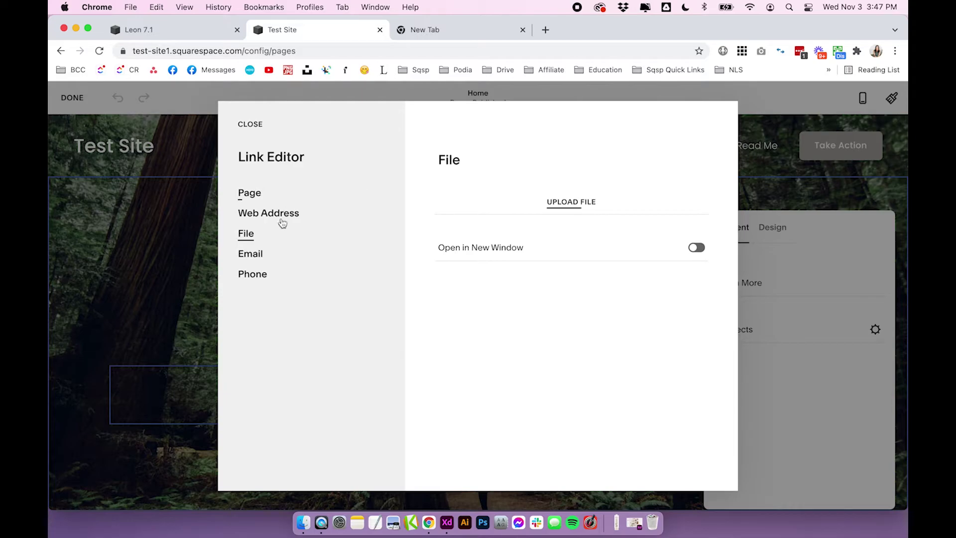
Upload products_2021-06-16_14-25.csv and save the Link Editor, leaving the button link empty.
{"action": "left_click", "coordinate": [575, 202]}
{"action": "left_click", "coordinate": [404, 173]}
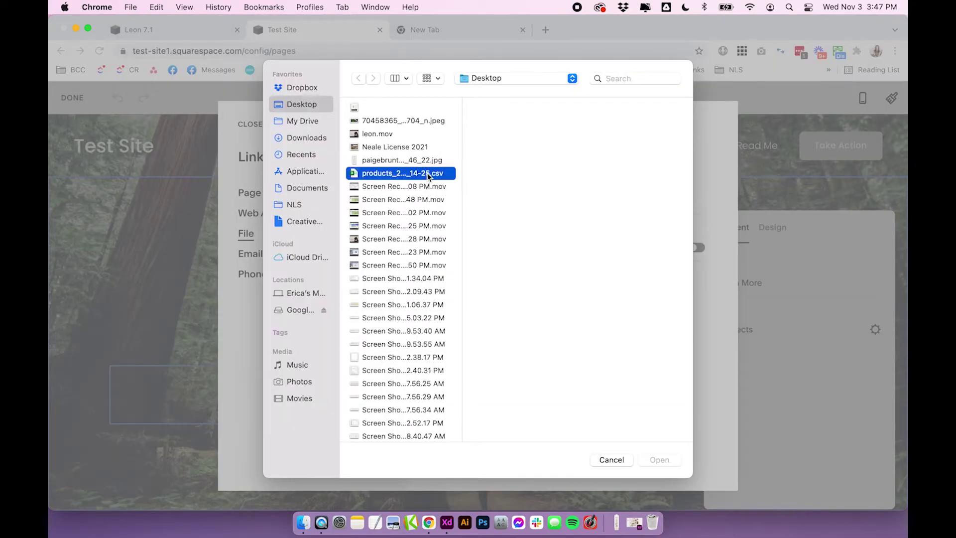
{"action": "left_click", "coordinate": [659, 459]}
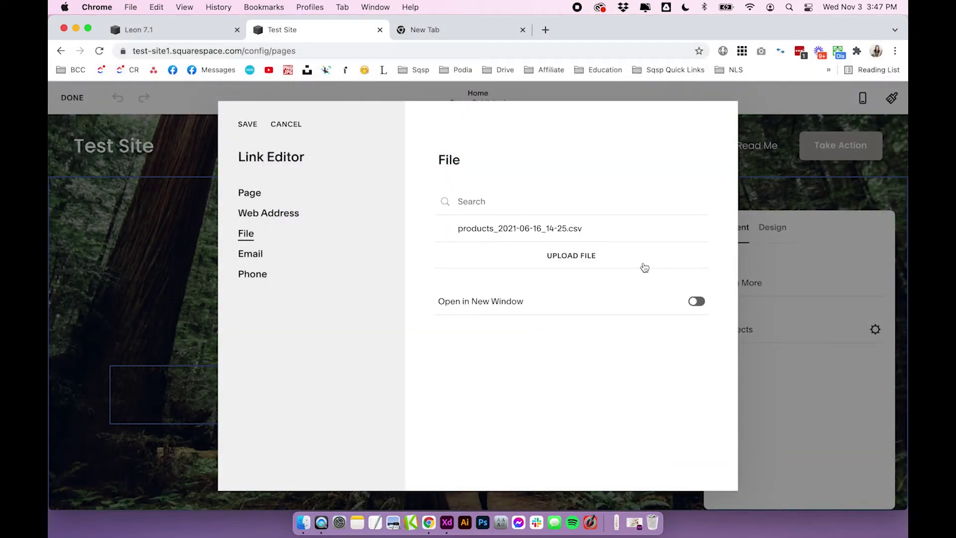
{"action": "mouse_move", "coordinate": [585, 232]}
{"action": "left_mouse_down"}
{"action": "mouse_move", "coordinate": [453, 229]}
{"action": "mouse_move", "coordinate": [576, 229]}
{"action": "mouse_move", "coordinate": [568, 235]}
{"action": "left_mouse_up"}
{"action": "left_click", "coordinate": [568, 234]}
{"action": "left_click", "coordinate": [245, 125]}
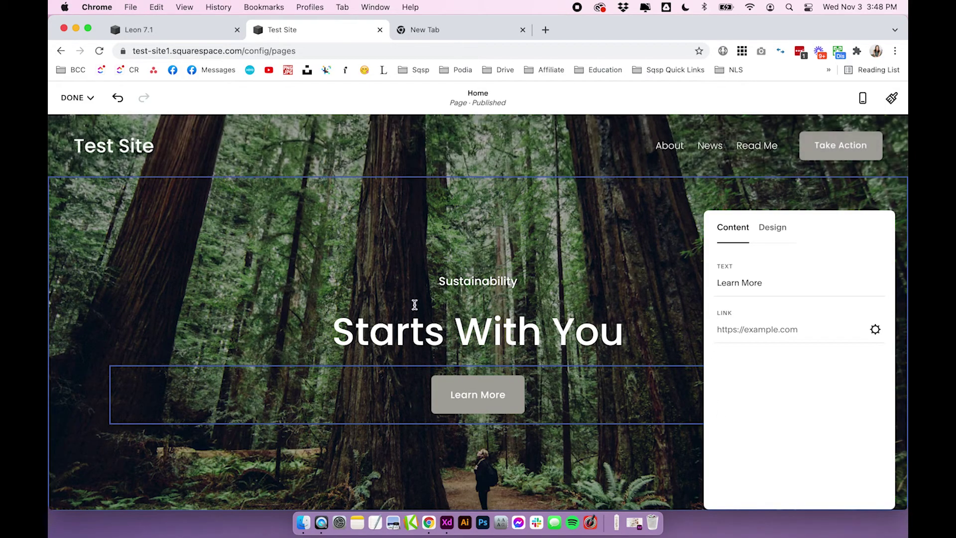
{"action": "left_click", "coordinate": [135, 274]}
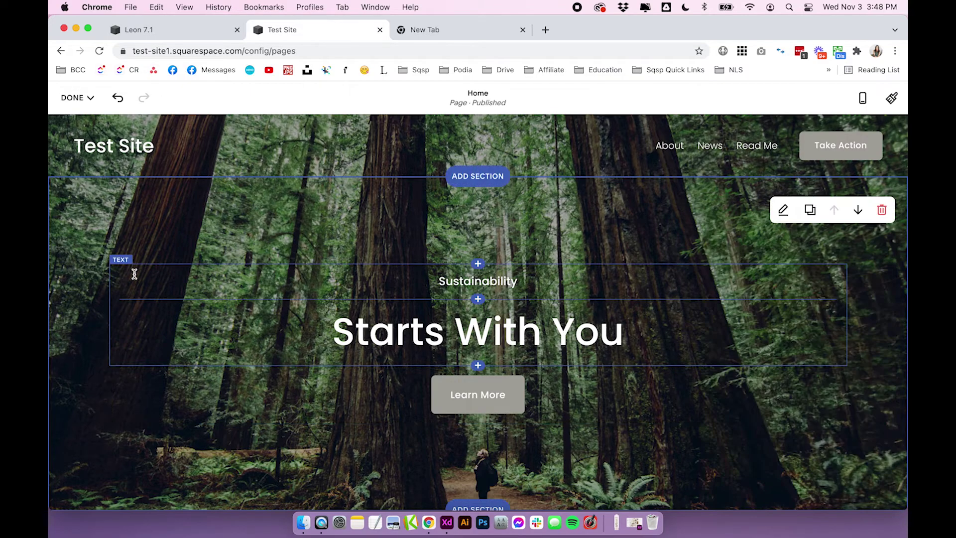
{"action": "double_click", "coordinate": [398, 333]}
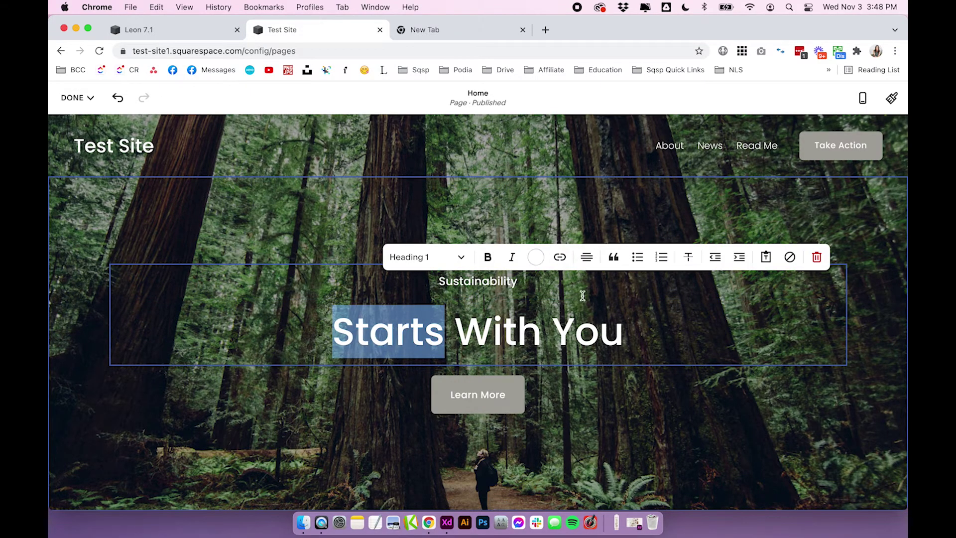
{"action": "left_click", "coordinate": [560, 257]}
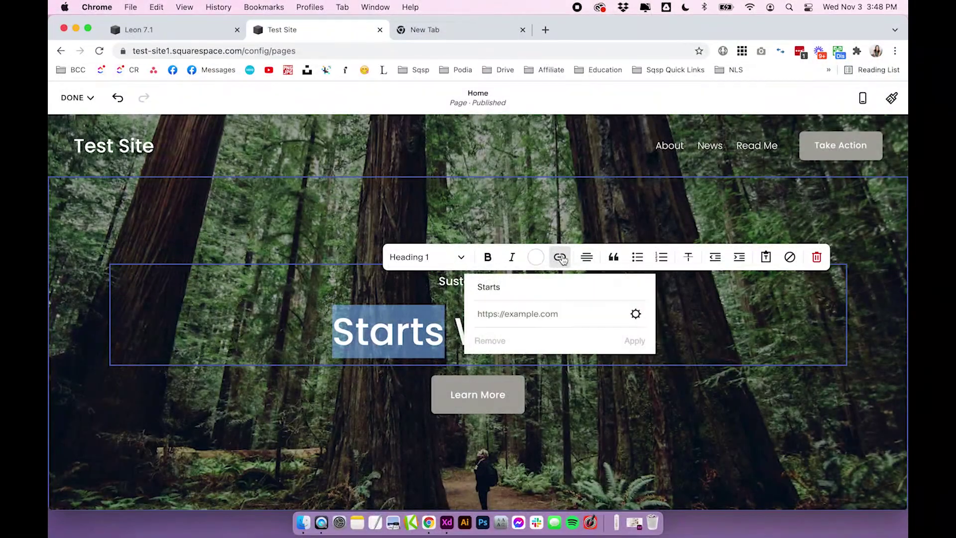
{"action": "left_click", "coordinate": [636, 314]}
{"action": "left_click", "coordinate": [269, 267]}
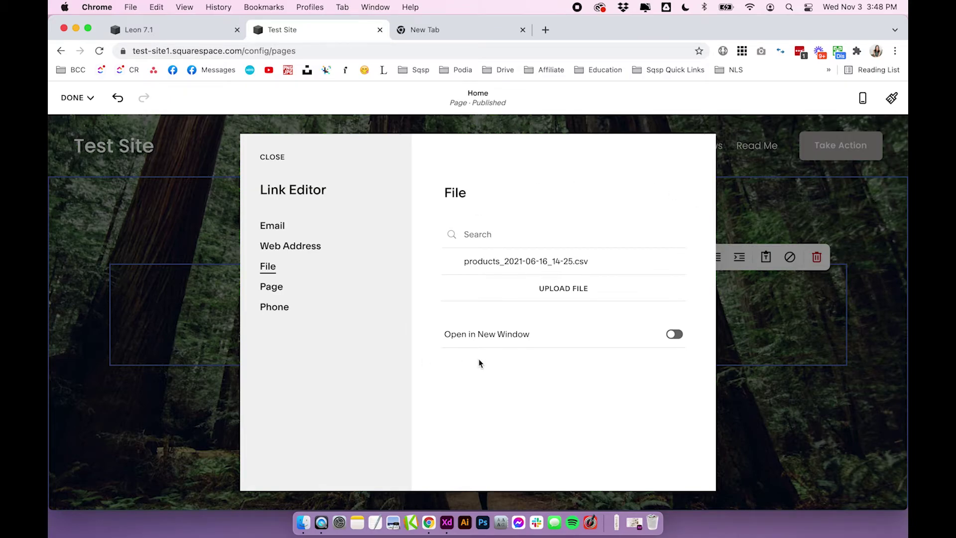
{"action": "left_click", "coordinate": [198, 393]}
{"action": "scroll", "coordinate": [462, 413], "scroll_direction": "down", "scroll_amount": 1}
Link the Learn More button to the products_2021-06-16_14-25.csv file.
{"action": "left_click", "coordinate": [462, 416]}
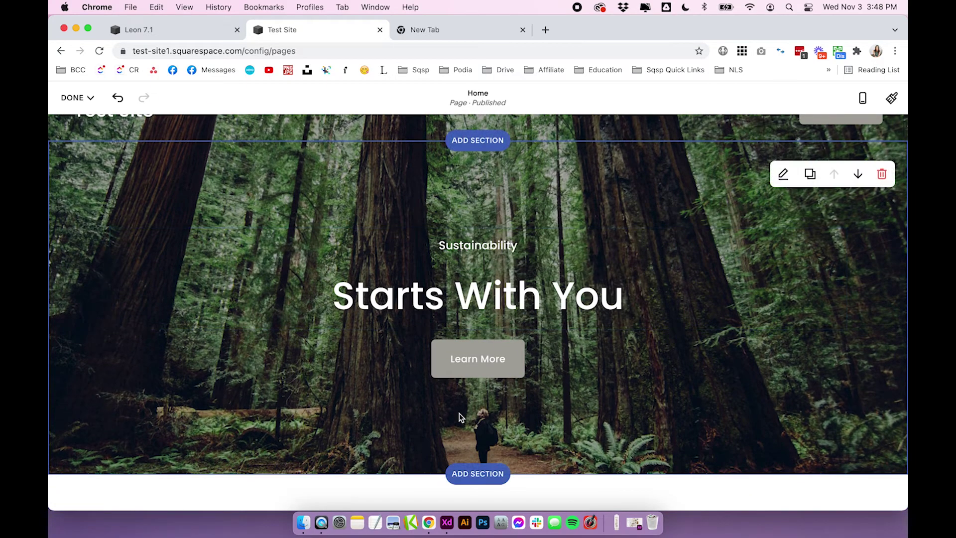
{"action": "double_click", "coordinate": [538, 344]}
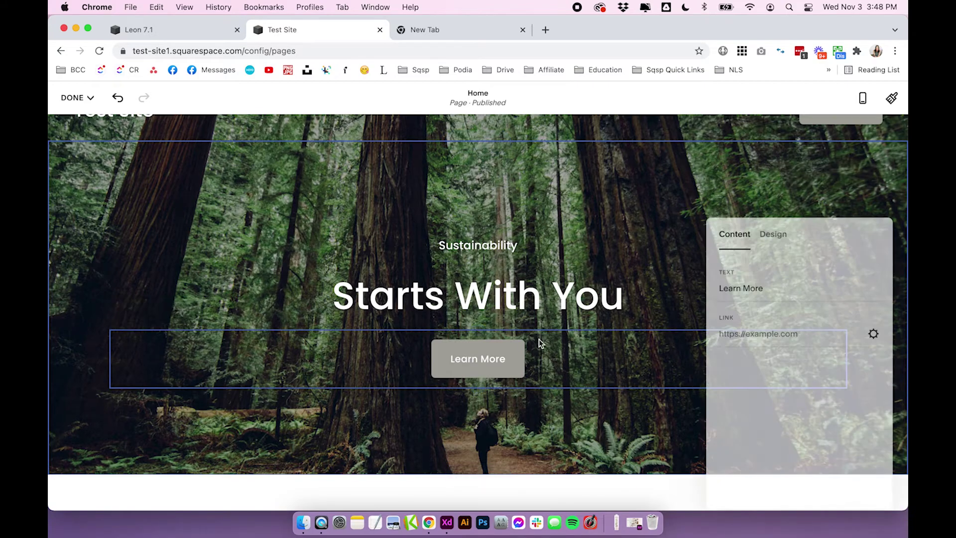
{"action": "left_click", "coordinate": [876, 334]}
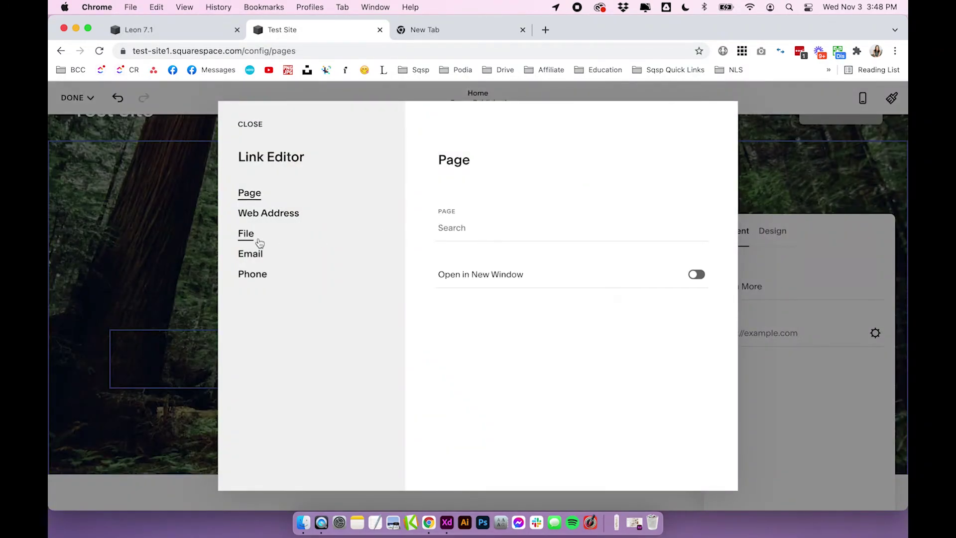
{"action": "left_click", "coordinate": [251, 239]}
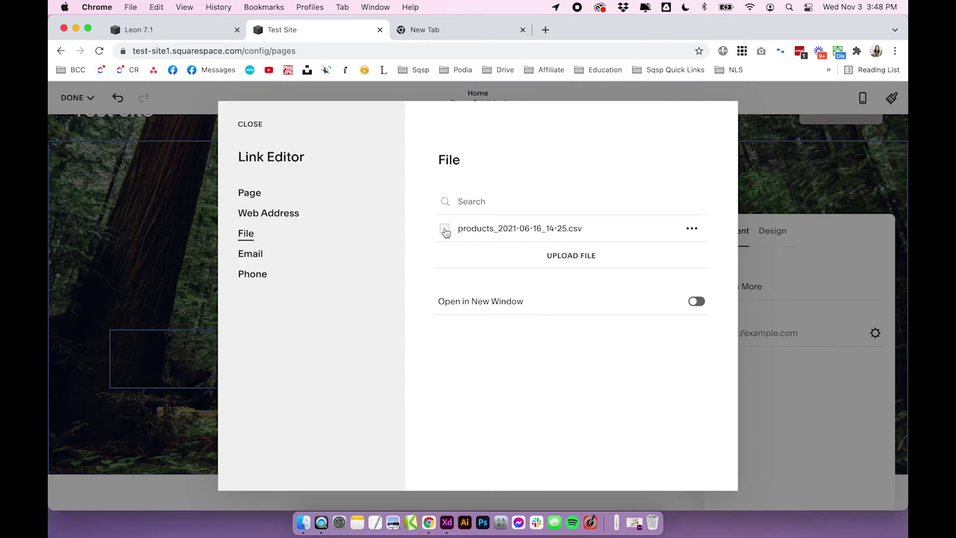
{"action": "left_click", "coordinate": [445, 230]}
{"action": "left_click", "coordinate": [250, 125]}
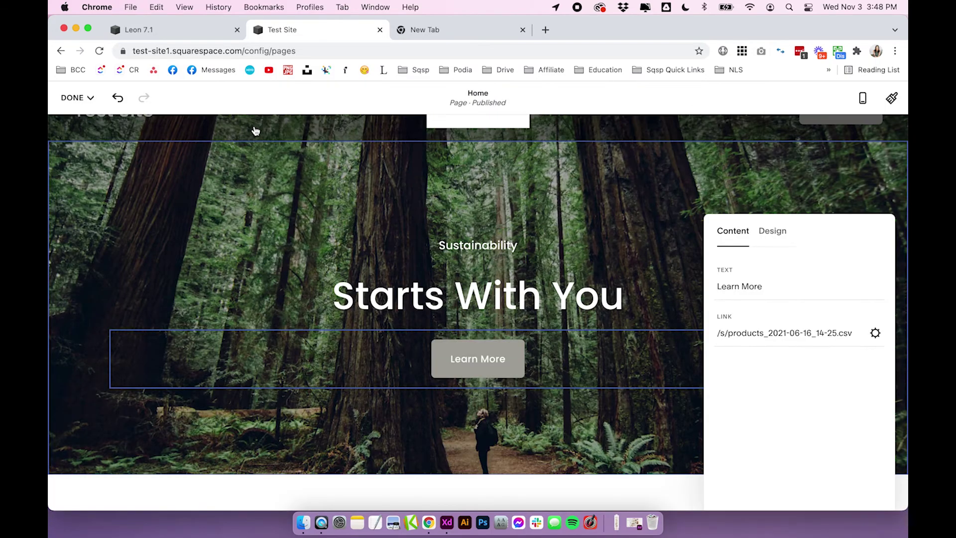
Close the button settings and save the Home page changes.
{"action": "left_click", "coordinate": [692, 192]}
{"action": "left_click", "coordinate": [77, 98]}
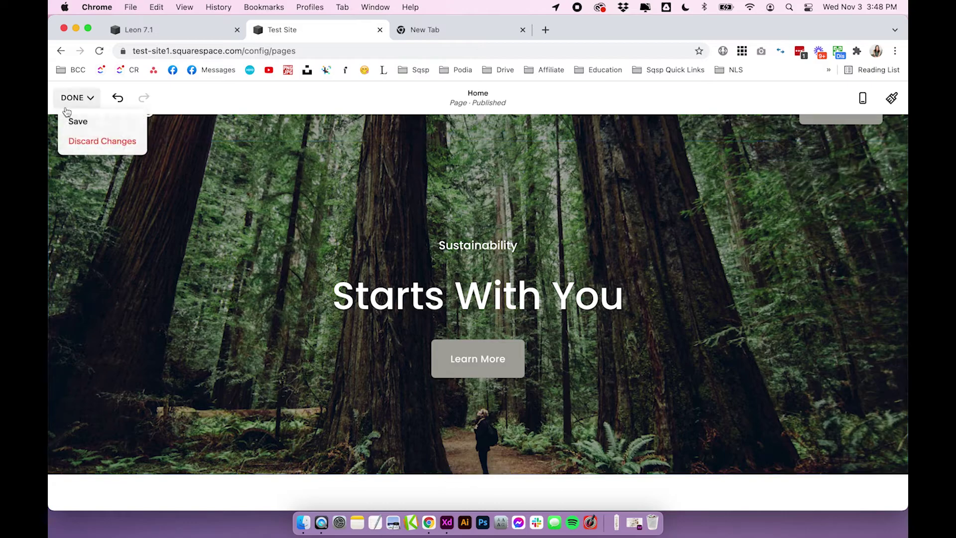
{"action": "left_click", "coordinate": [78, 122]}
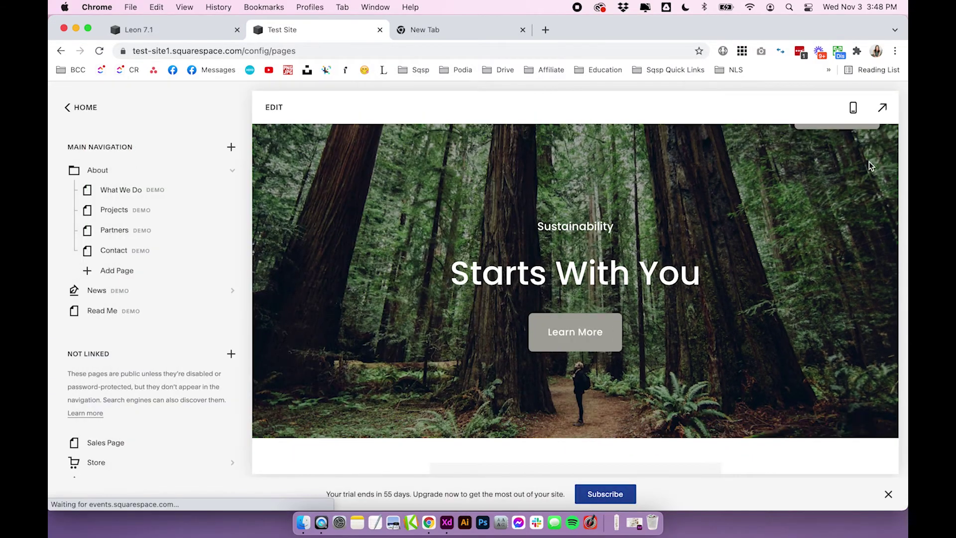
Preview the site full-screen, click Learn More to download the products CSV, then exit the preview.
{"action": "left_click", "coordinate": [879, 107]}
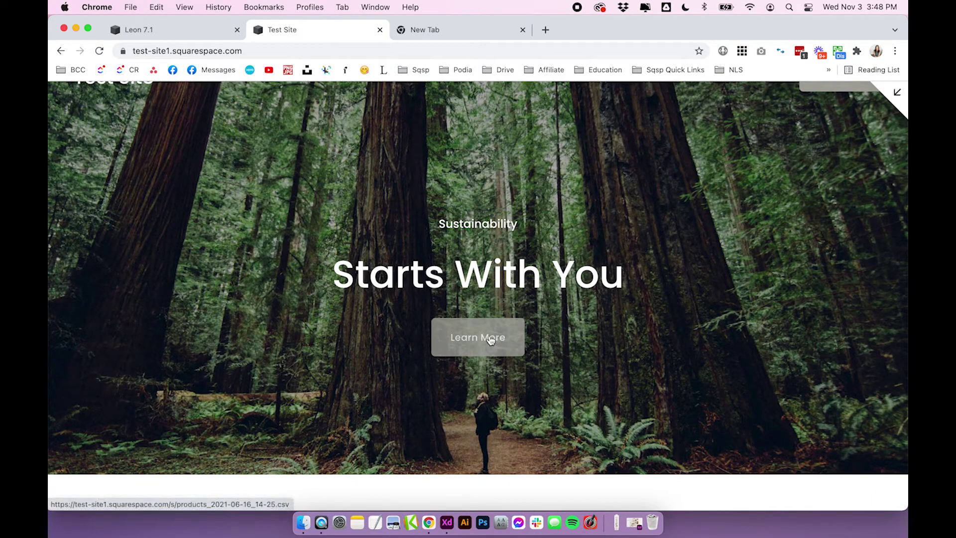
{"action": "left_click", "coordinate": [490, 339]}
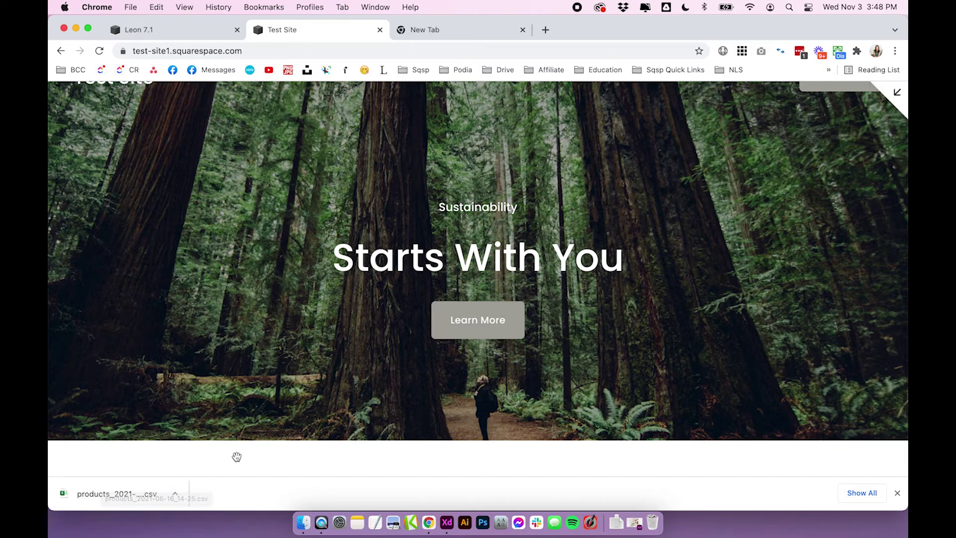
{"action": "key", "text": "Escape"}
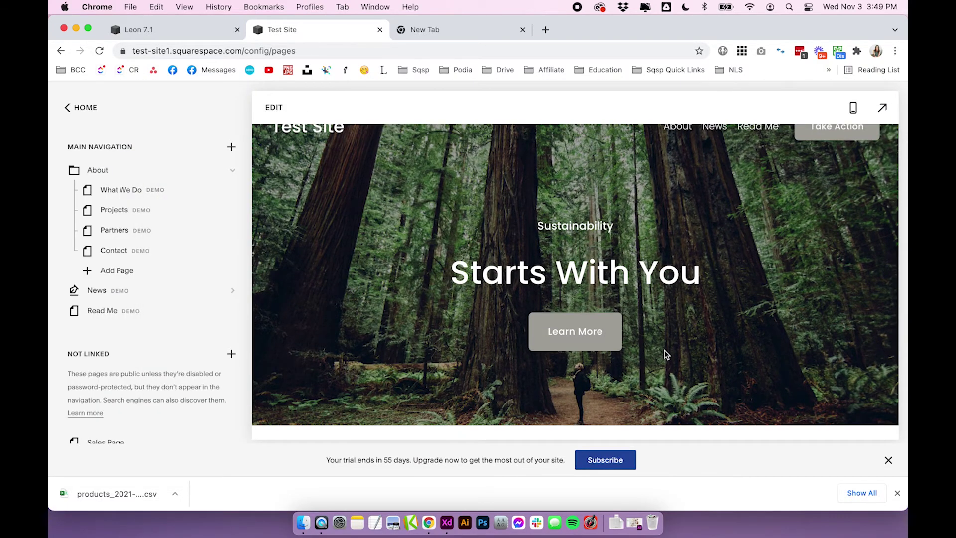
{"action": "scroll", "coordinate": [604, 330], "scroll_direction": "down", "scroll_amount": 2}
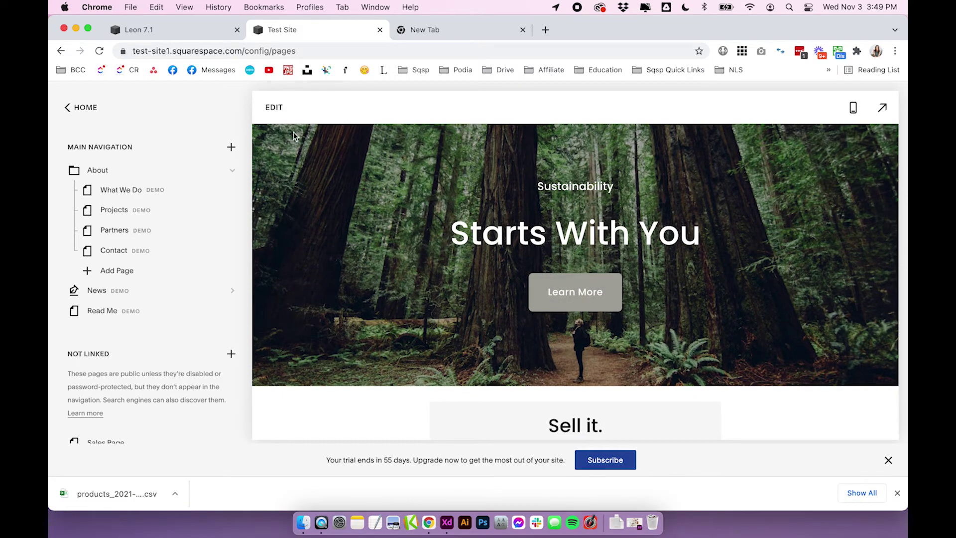
{"action": "scroll", "coordinate": [294, 132], "scroll_direction": "up", "scroll_amount": 2}
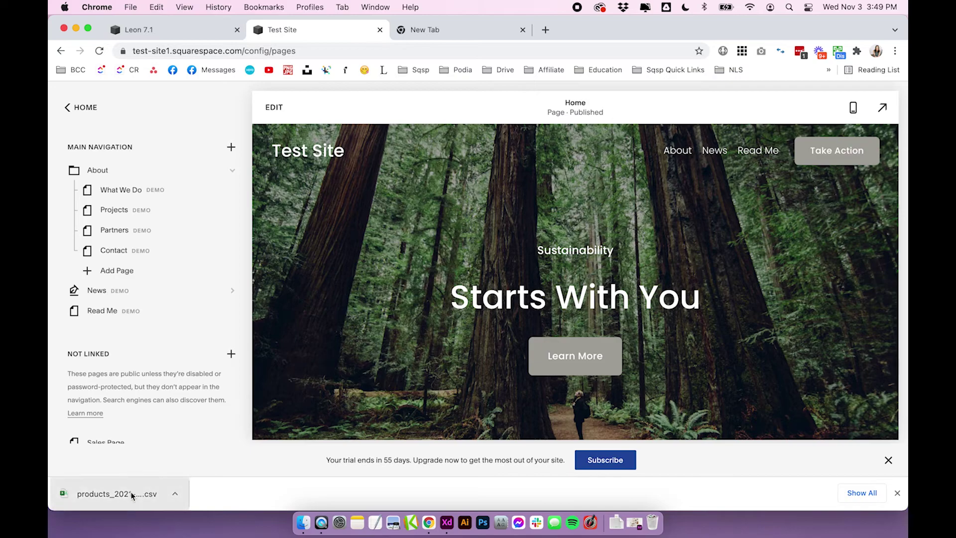
{"action": "left_click", "coordinate": [271, 109]}
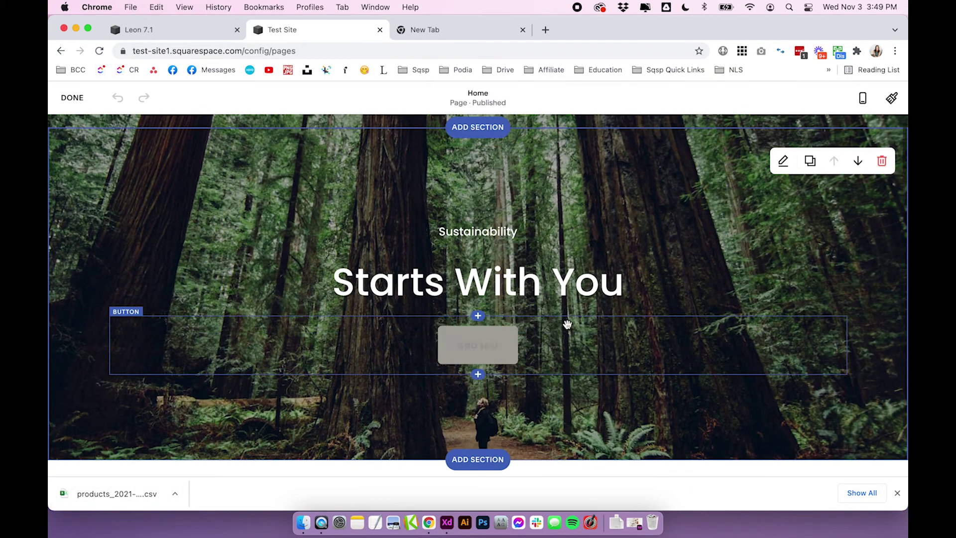
{"action": "double_click", "coordinate": [619, 331]}
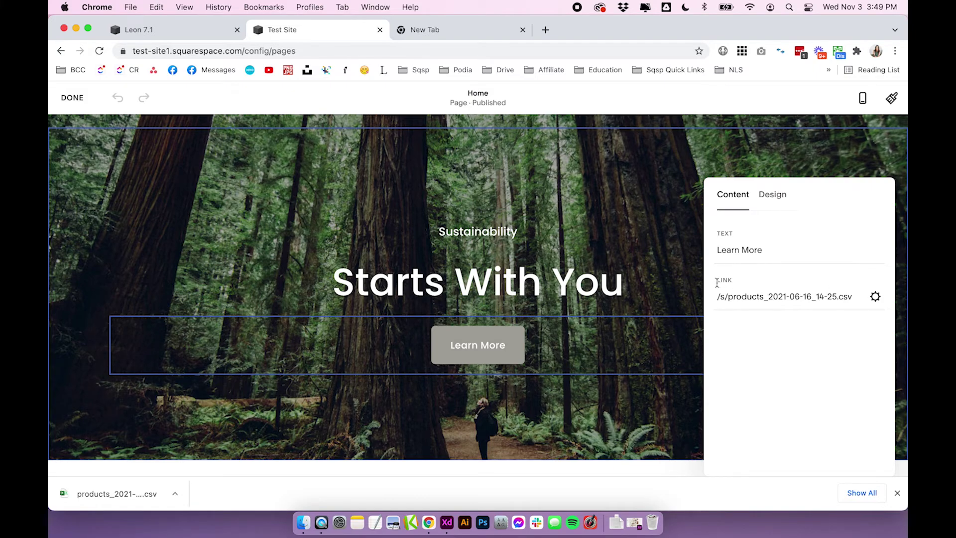
{"action": "left_click", "coordinate": [720, 285]}
{"action": "left_click", "coordinate": [876, 297]}
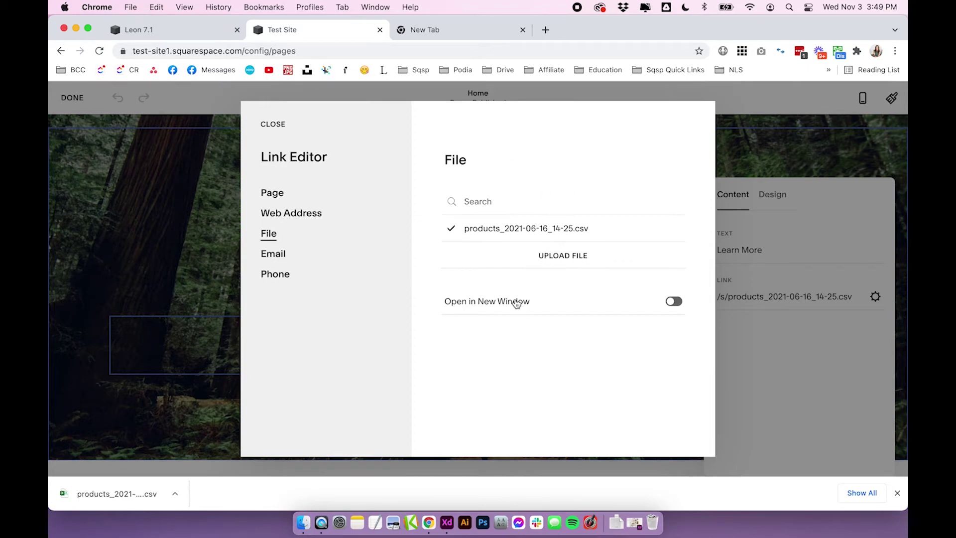
{"action": "left_click", "coordinate": [669, 228]}
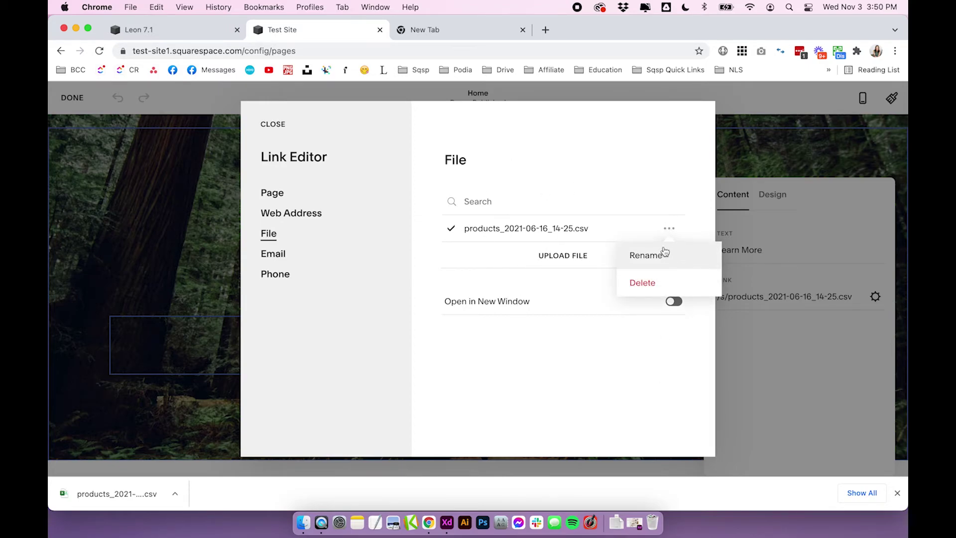
{"action": "left_click", "coordinate": [629, 168]}
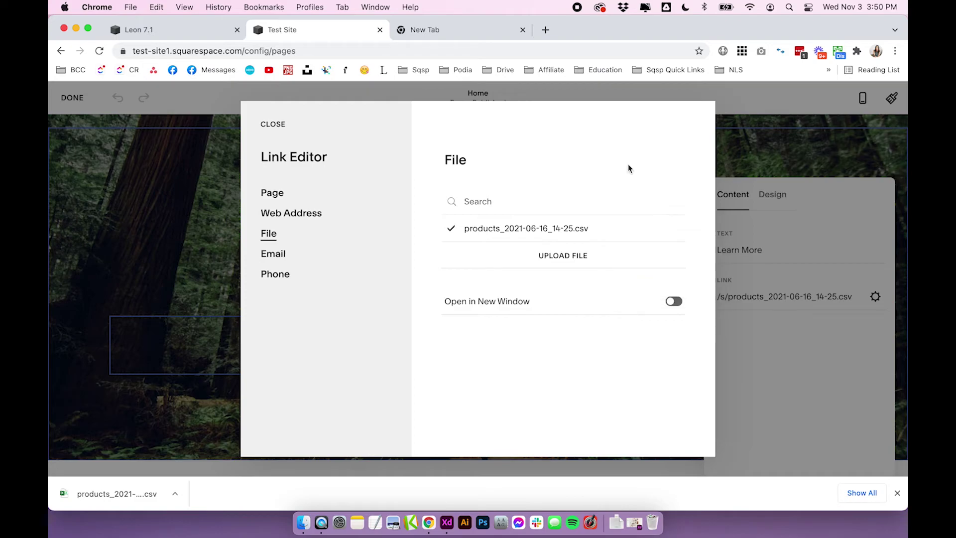
{"action": "left_click", "coordinate": [274, 124]}
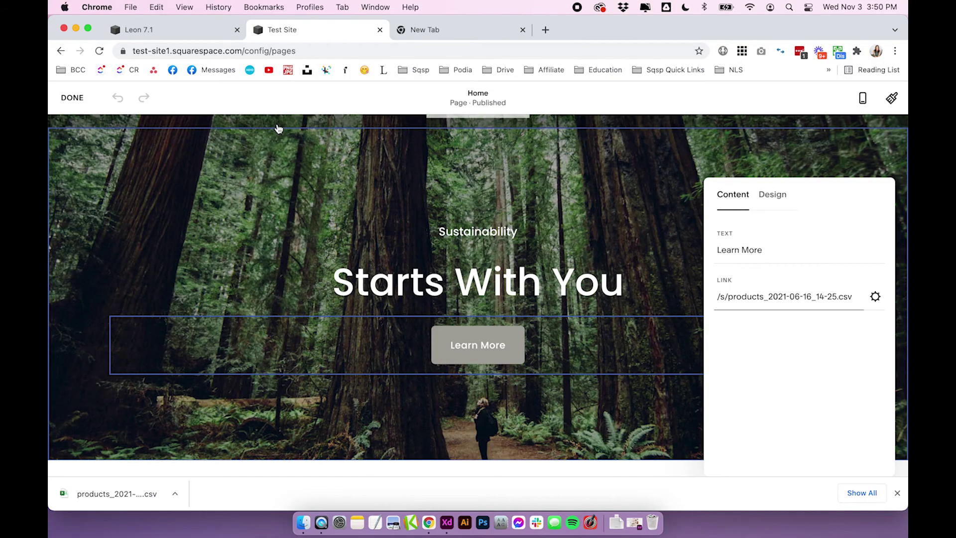
{"action": "left_click", "coordinate": [718, 298]}
{"action": "left_click_drag", "start_coordinate": [717, 297], "coordinate": [875, 300]}
{"action": "left_click", "coordinate": [729, 298]}
{"action": "left_click", "coordinate": [847, 355]}
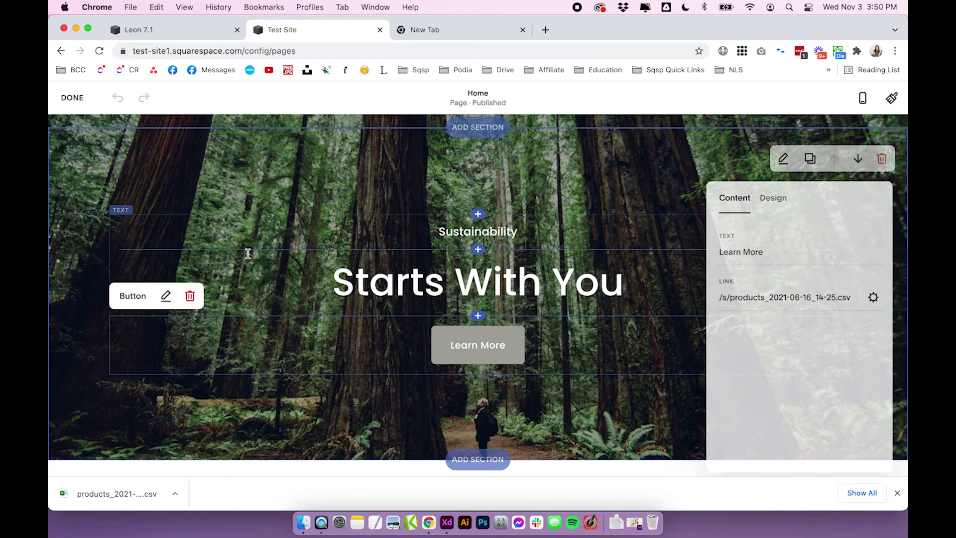
{"action": "left_click", "coordinate": [248, 254]}
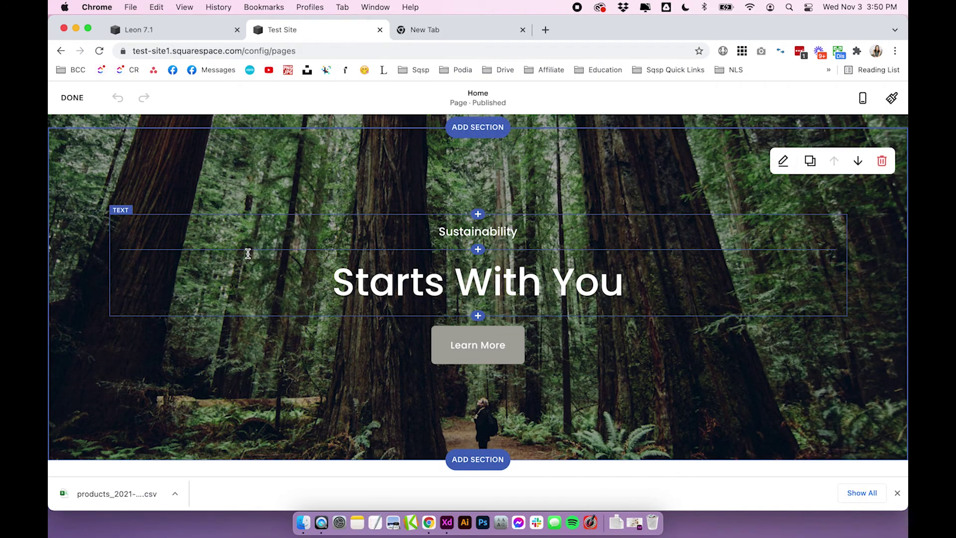